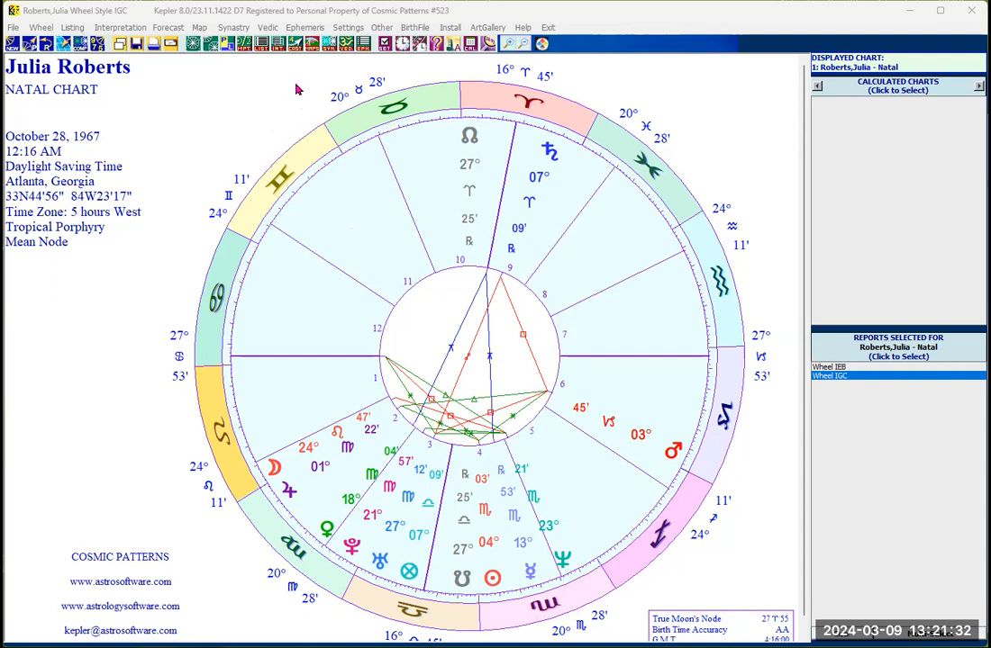
- Generate the Midpoints report for Julia Roberts's natal chart
click(245, 45)
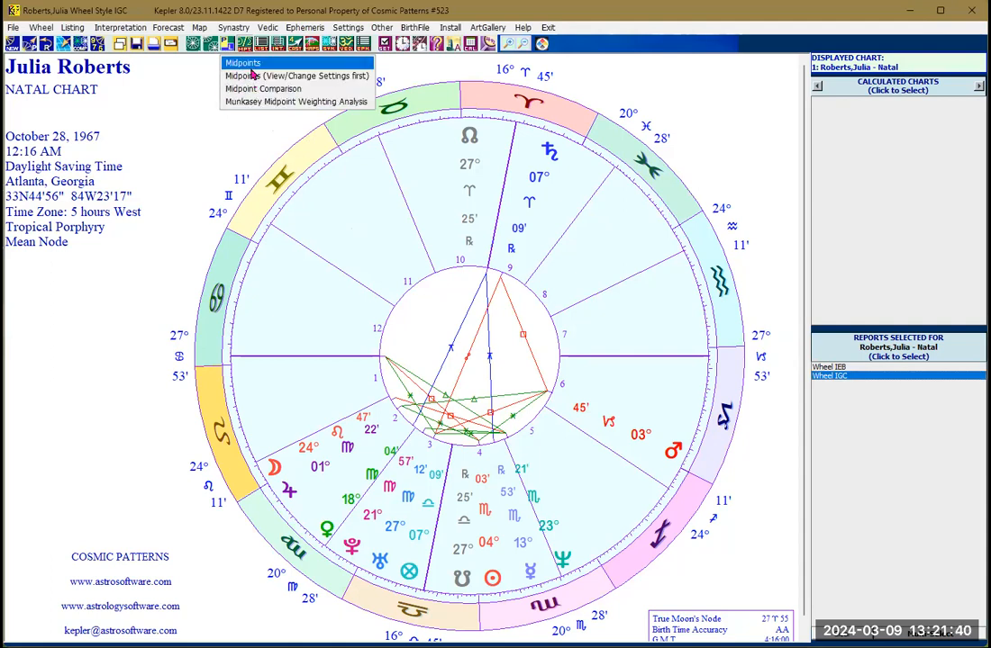
click(250, 65)
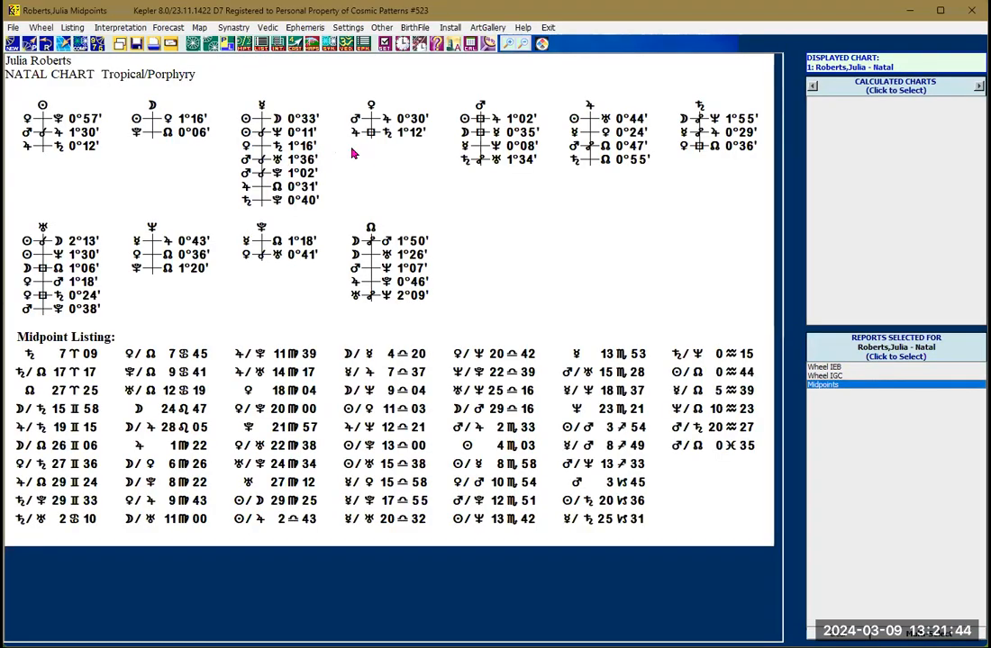
click(241, 52)
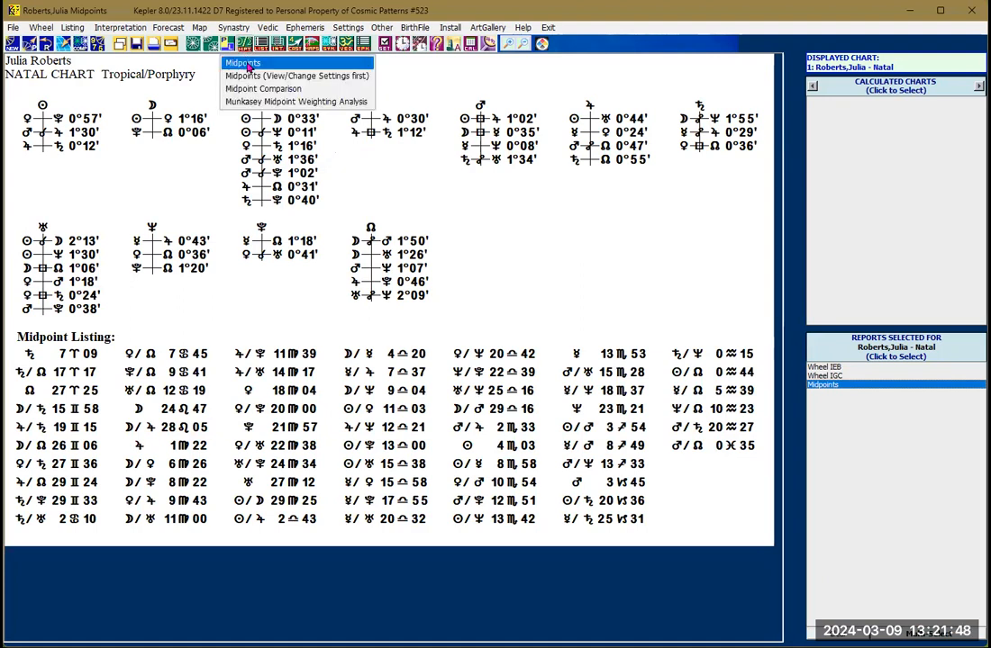
click(347, 151)
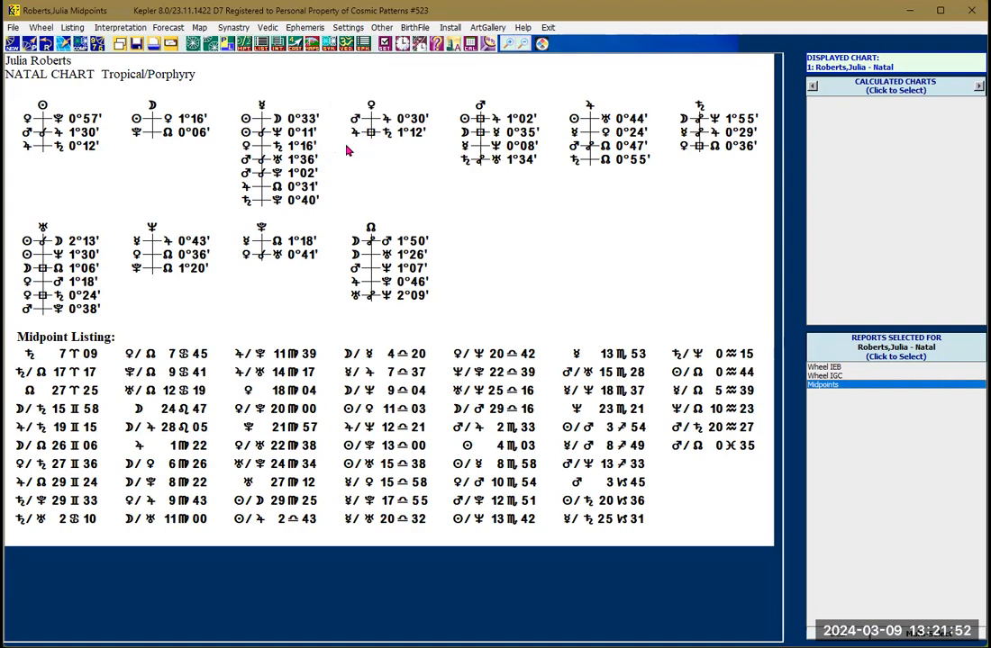
right_click(348, 151)
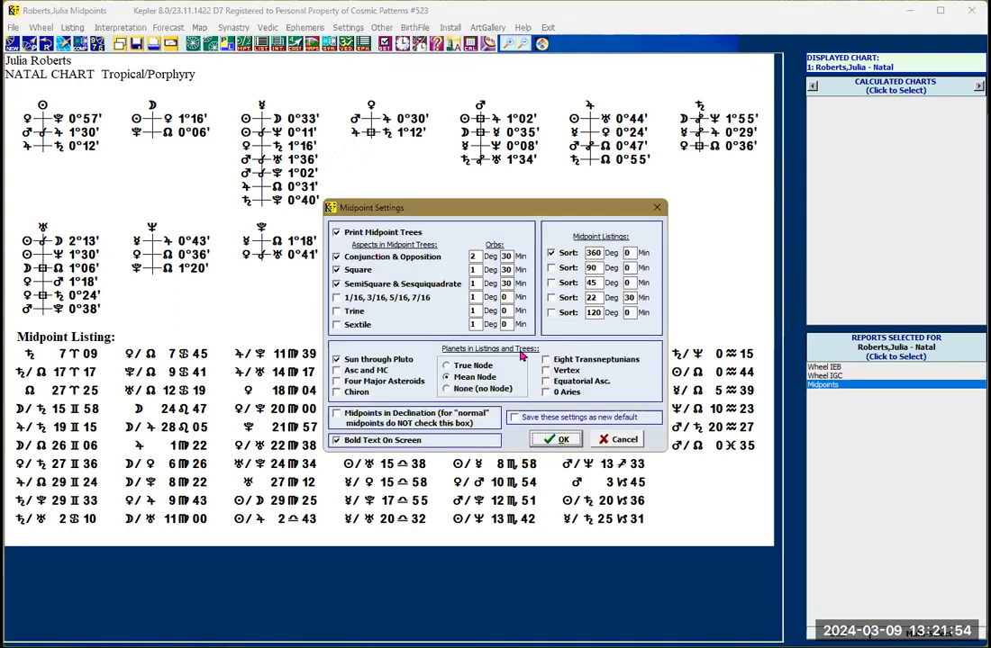
click(619, 444)
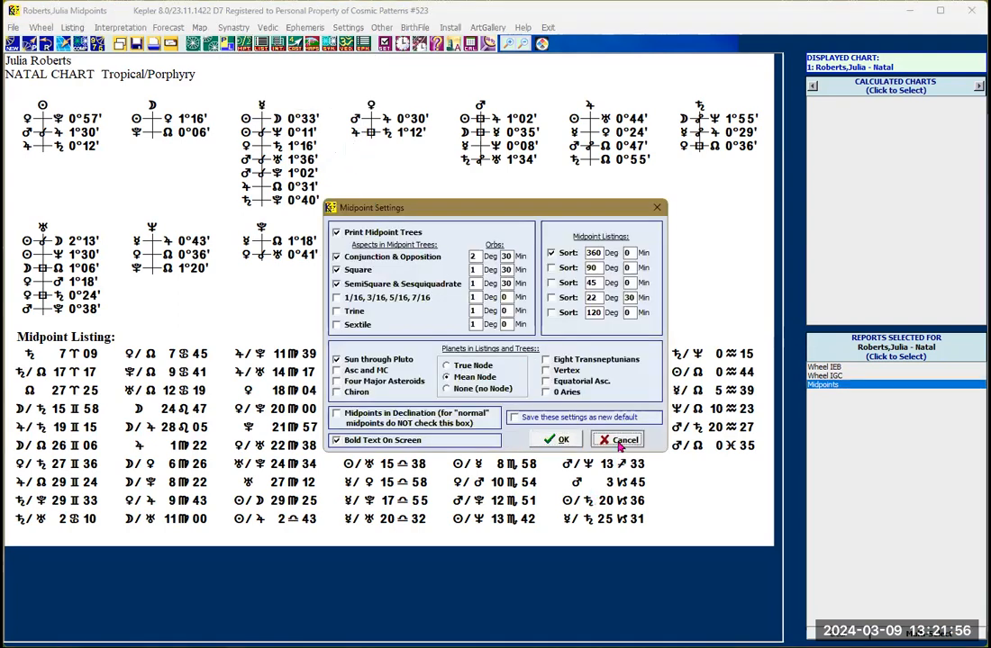
- Regenerate the midpoints report with SemiSquare & Sesquiquadrate turned off and Square kept on, saving these settings as the new default
click(208, 44)
click(248, 79)
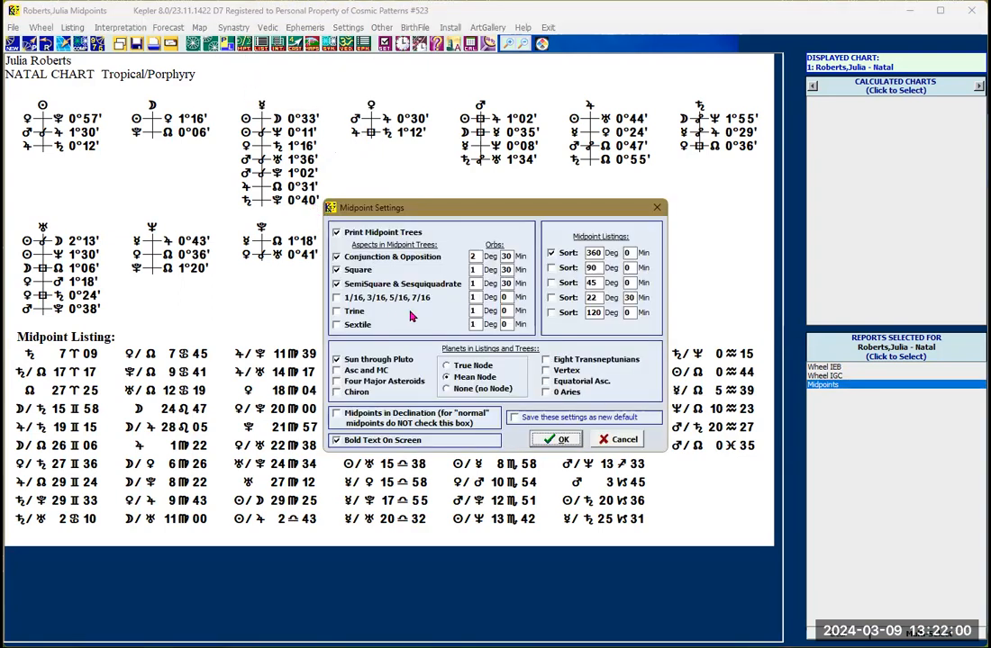
click(338, 284)
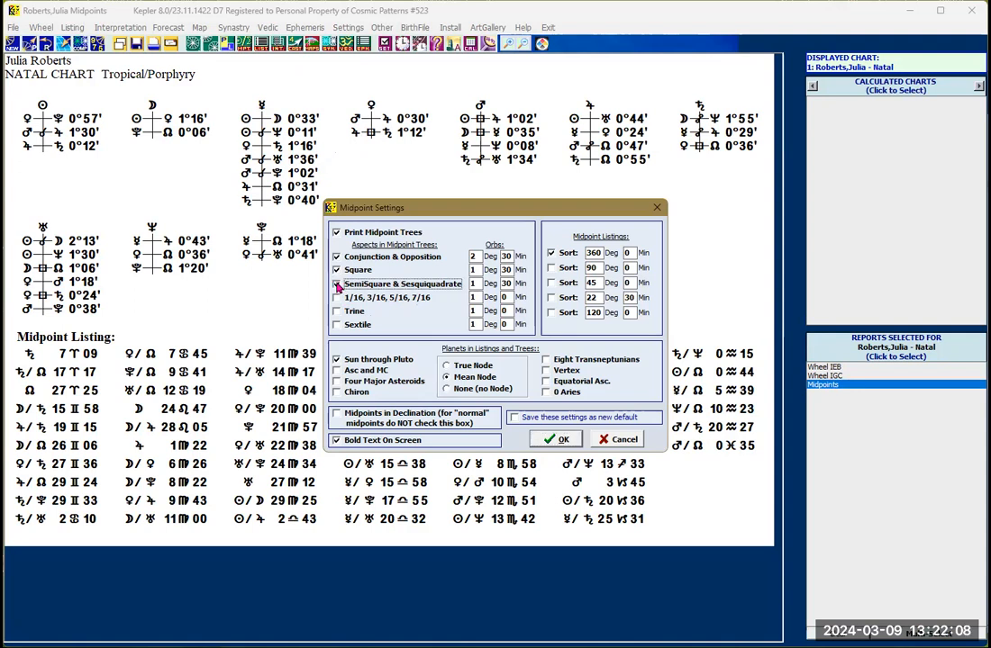
click(336, 269)
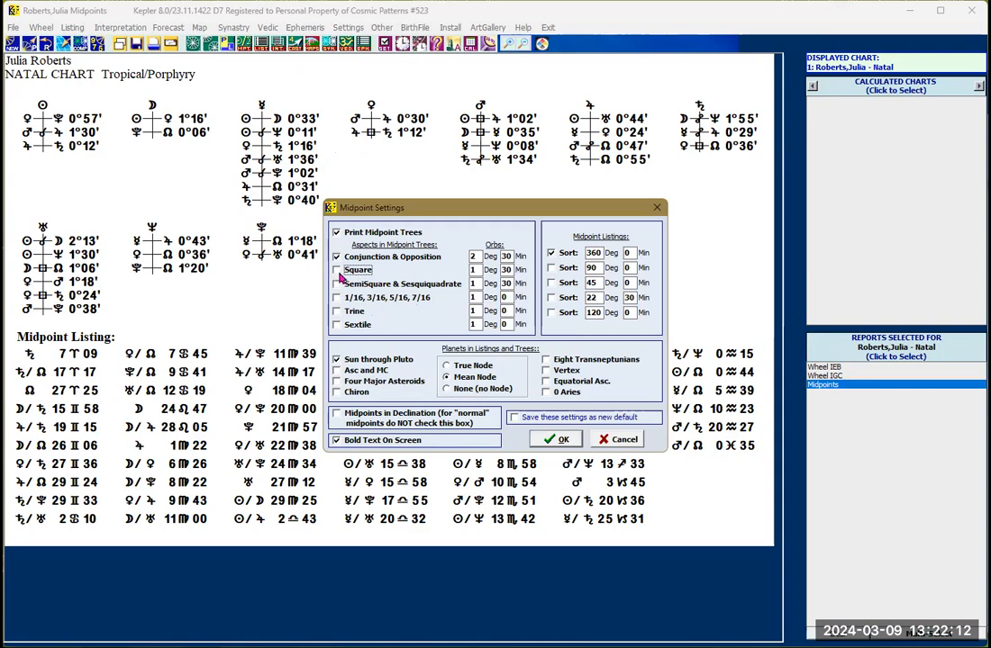
click(337, 270)
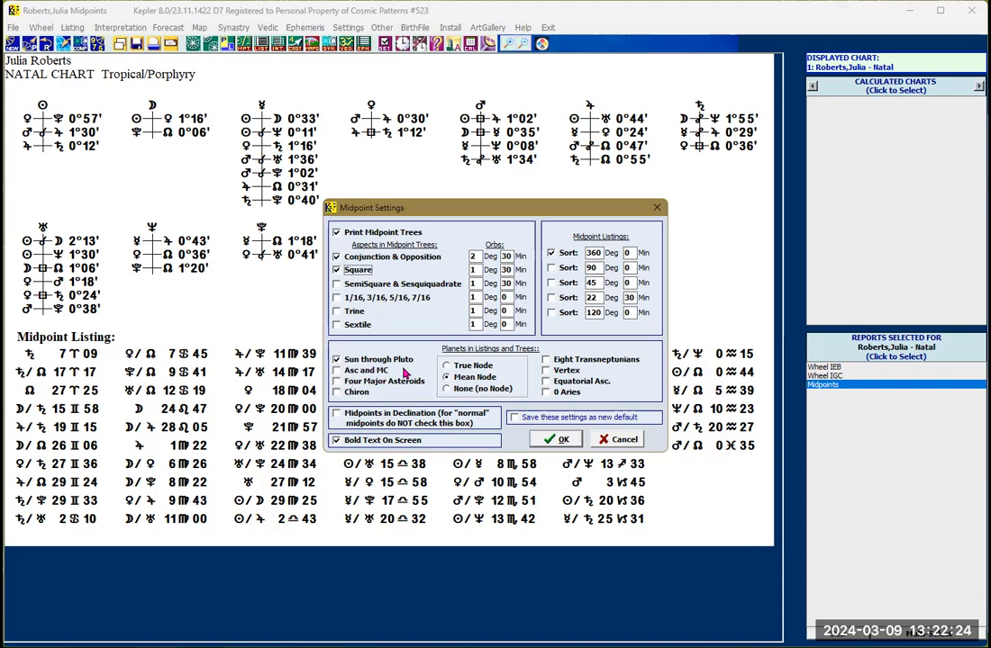
click(516, 421)
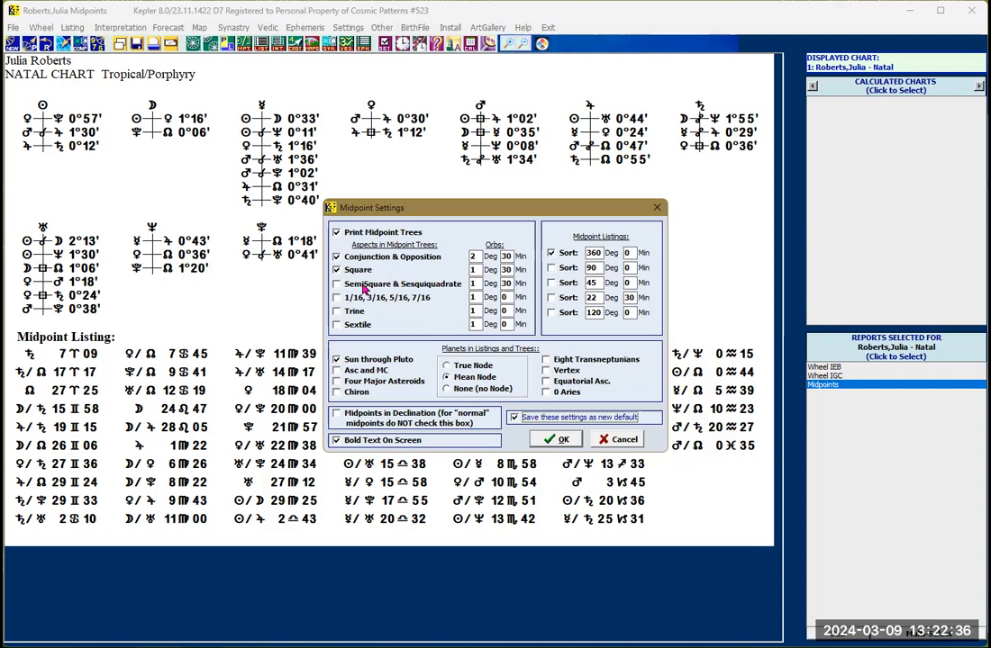
click(562, 440)
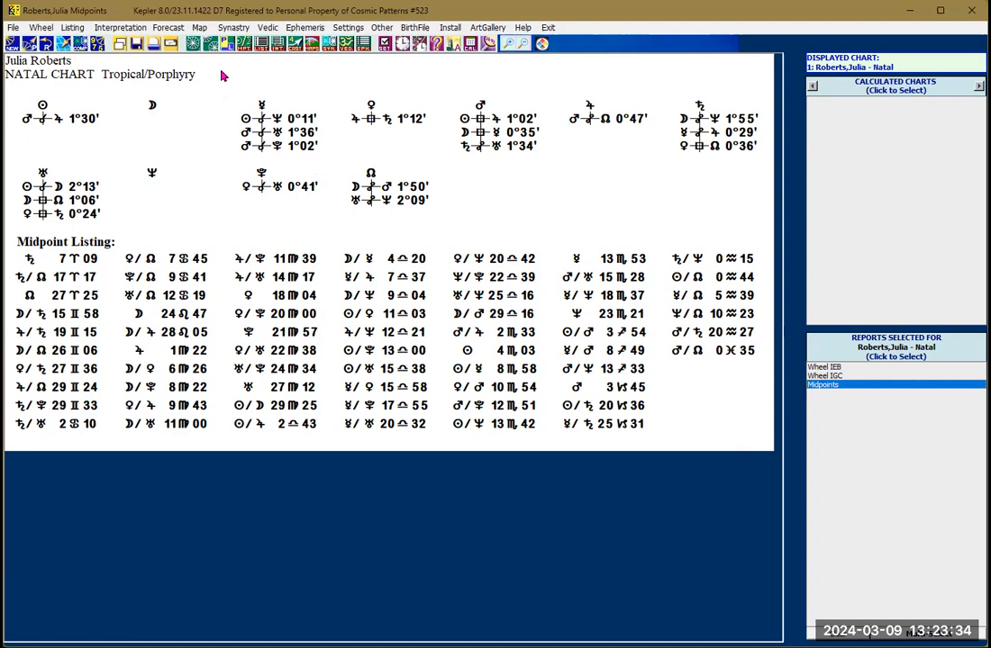
- Try to run a Midpoint Comparison with only Julia Roberts's chart loaded
click(243, 44)
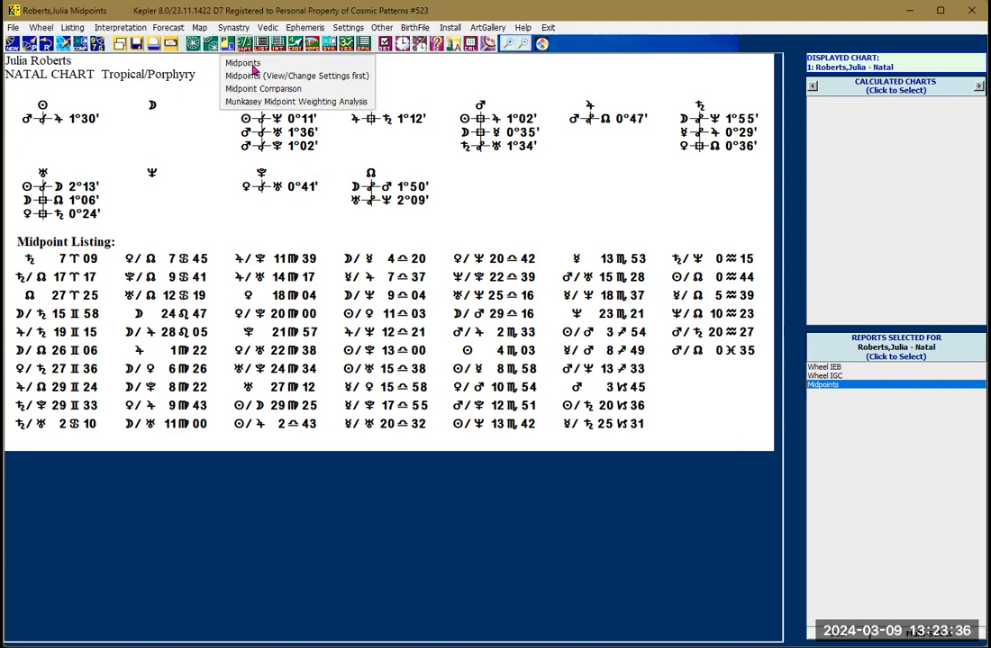
click(270, 90)
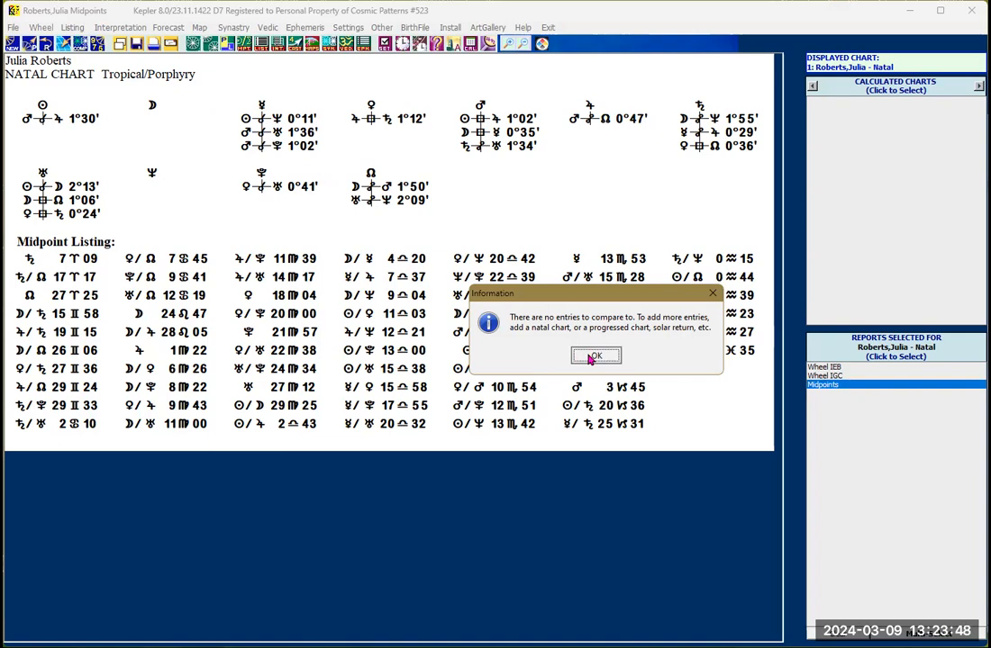
click(592, 357)
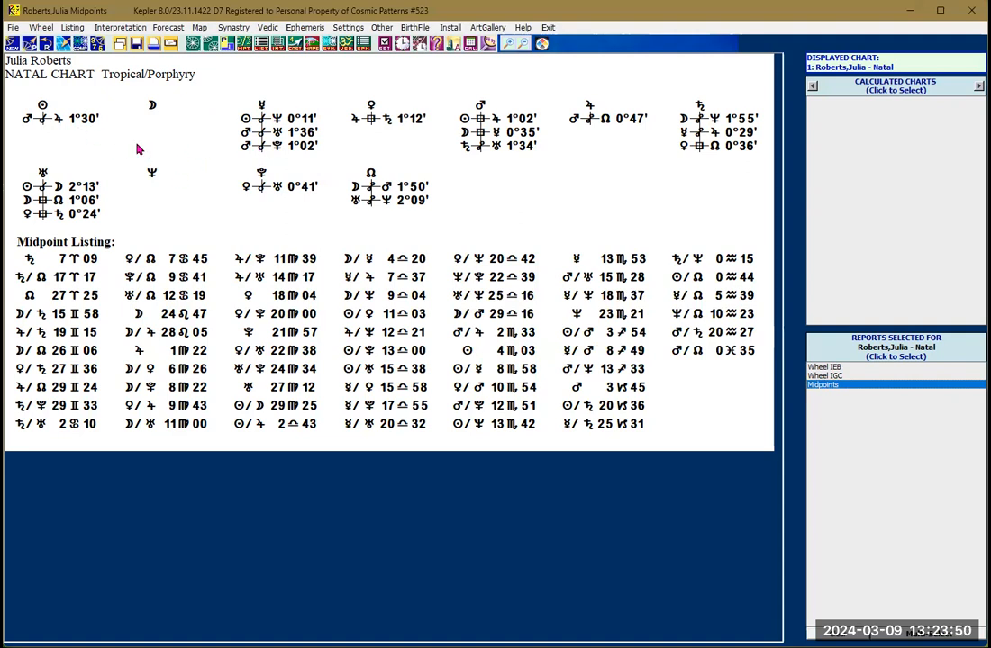
- Add Michael Jackson's natal chart (August 29, 1958, Gary, Indiana) from the stored data as a second entry
click(11, 44)
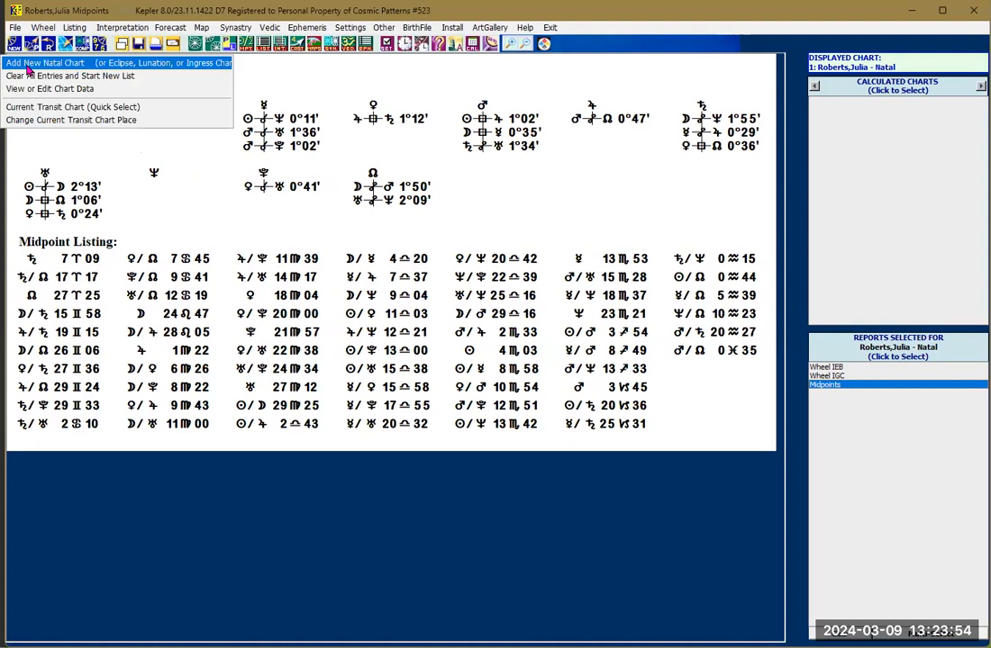
click(36, 61)
text(Jack)
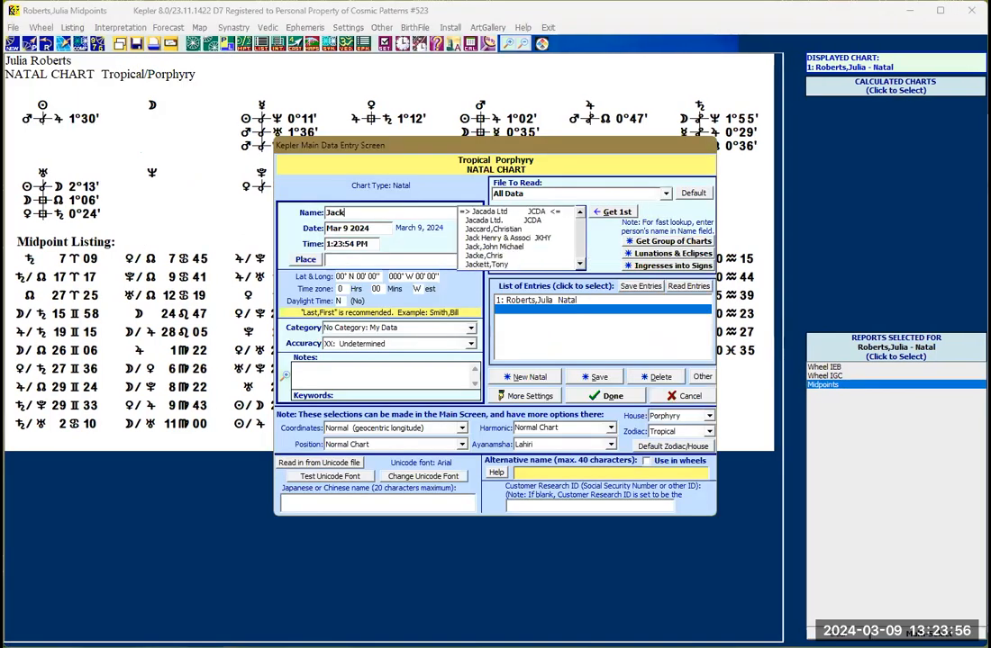
text(son,)
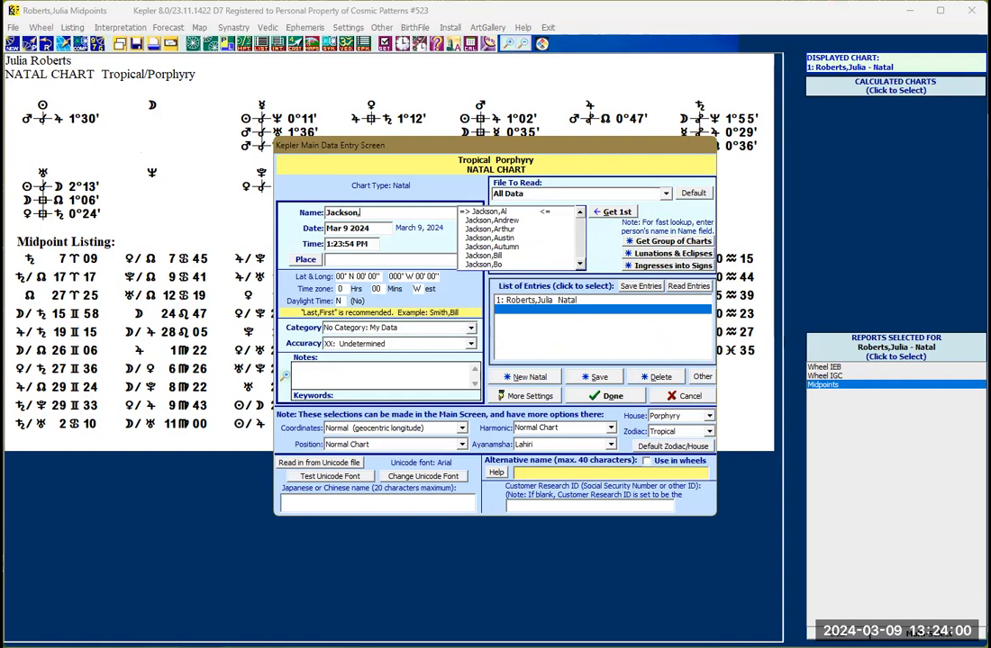
text(M)
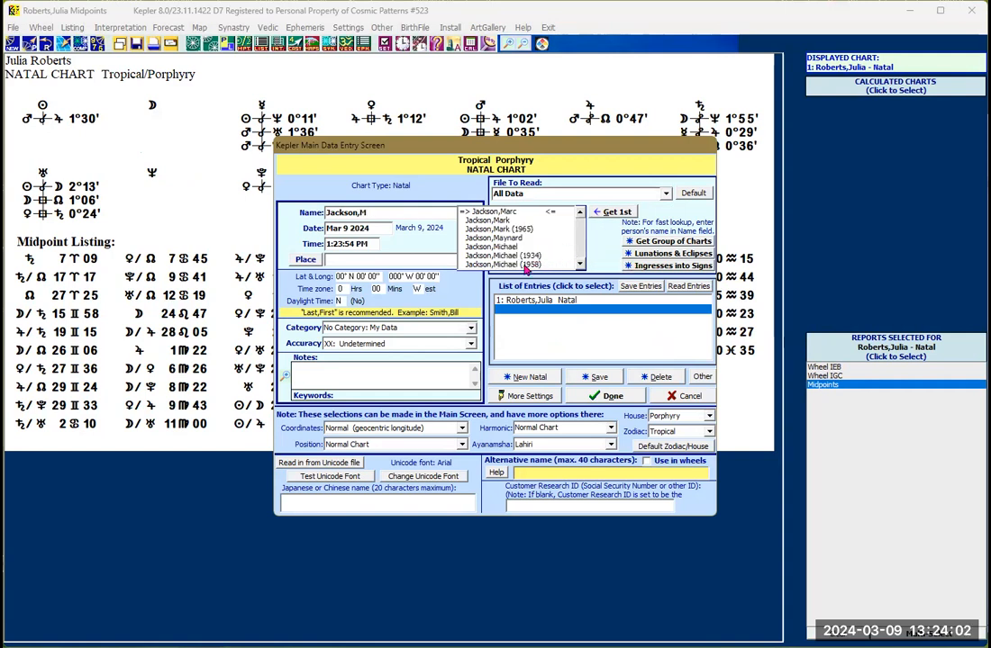
click(492, 249)
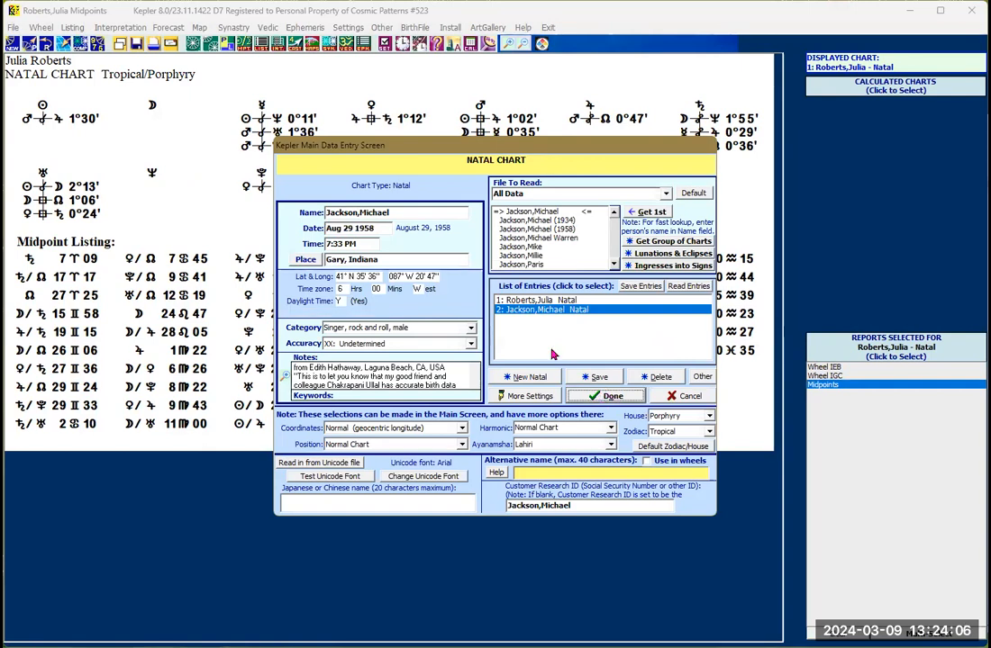
click(610, 395)
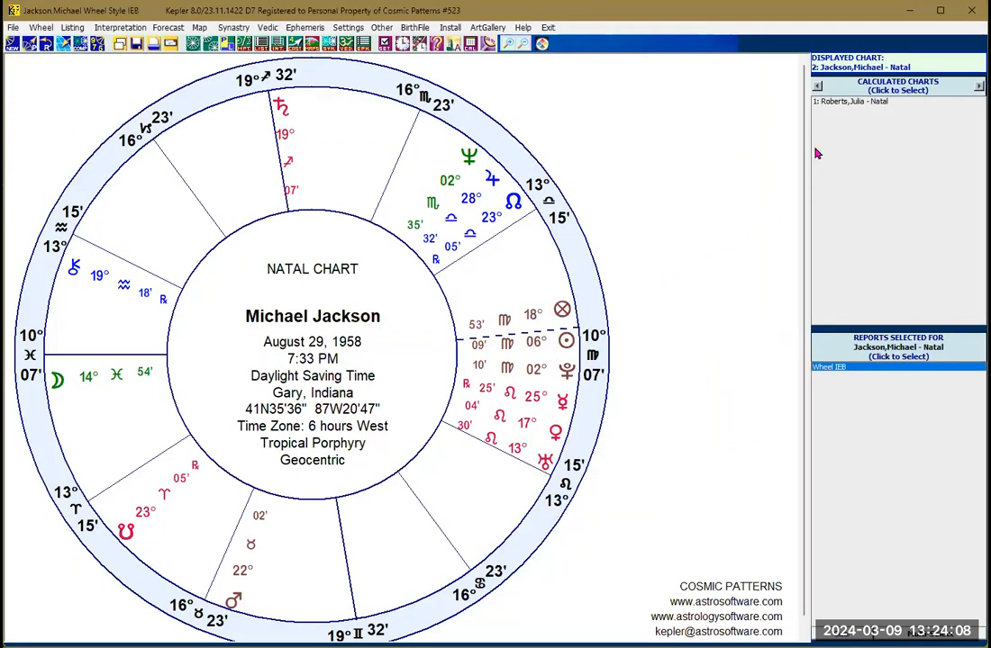
- Return to Julia Roberts's Wheel IGC chart and start a Midpoint Comparison with Michael Jackson's natal chart
click(834, 106)
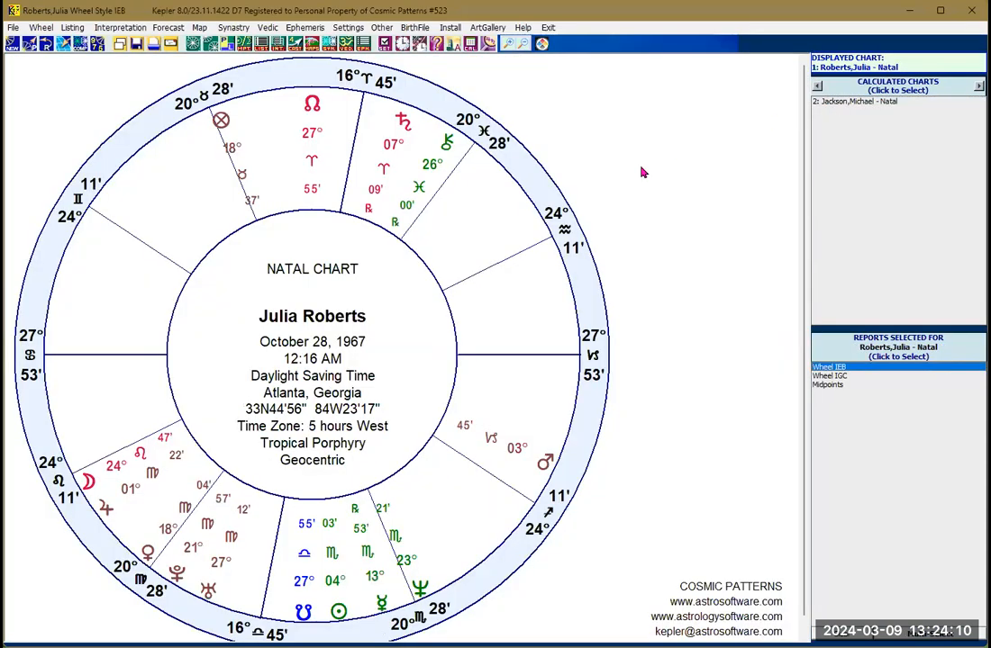
click(834, 376)
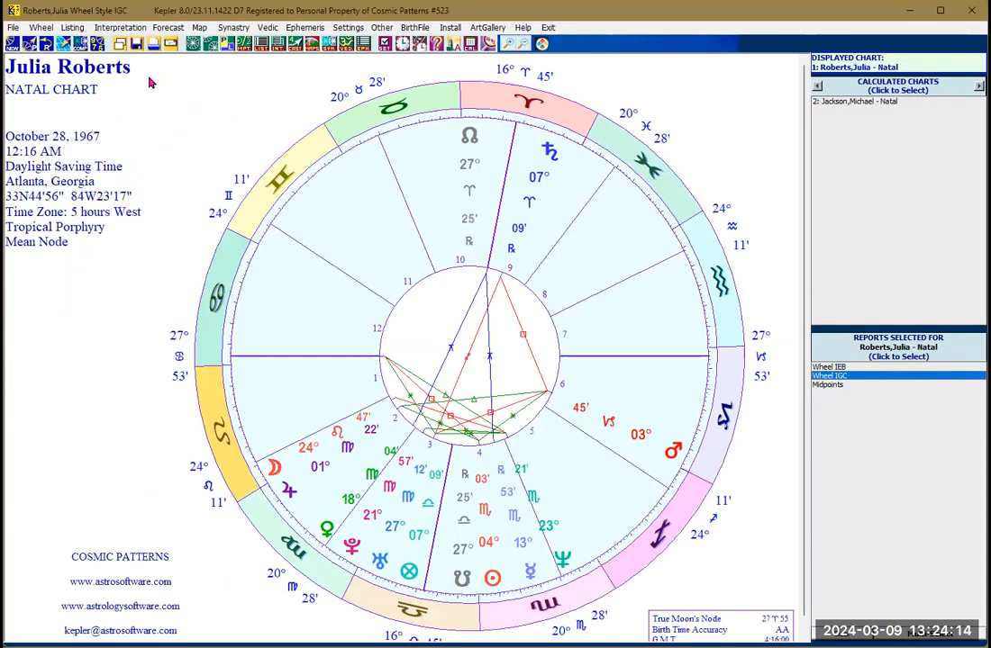
click(241, 47)
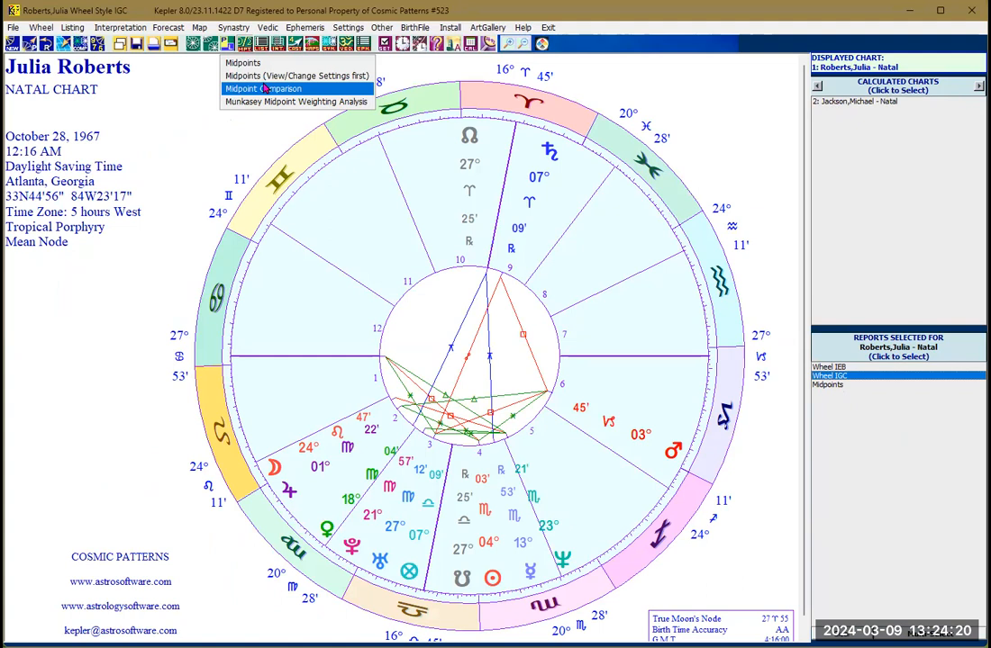
click(265, 89)
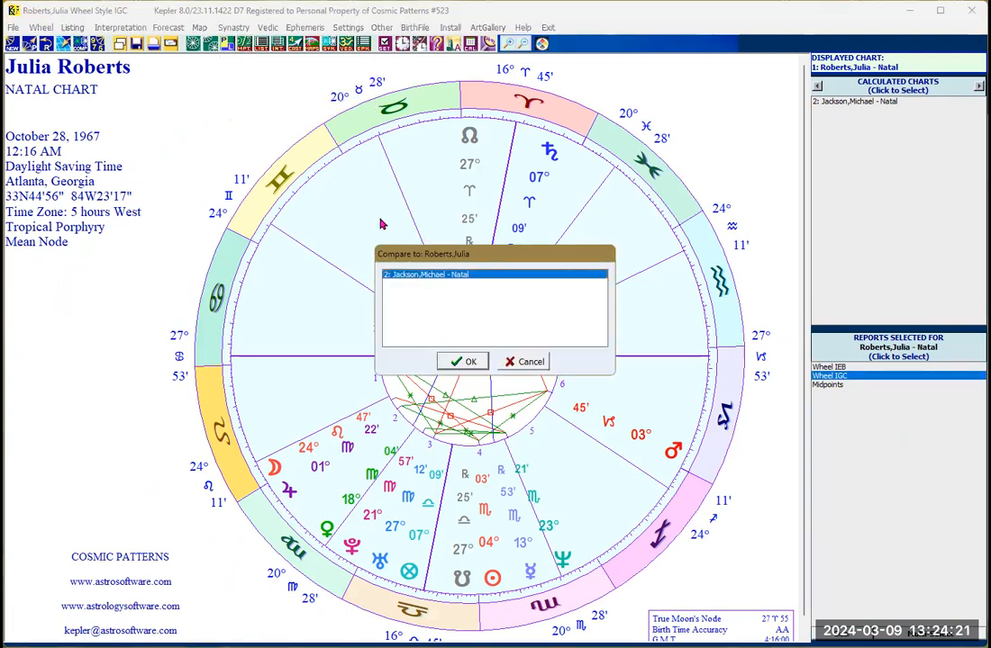
click(471, 361)
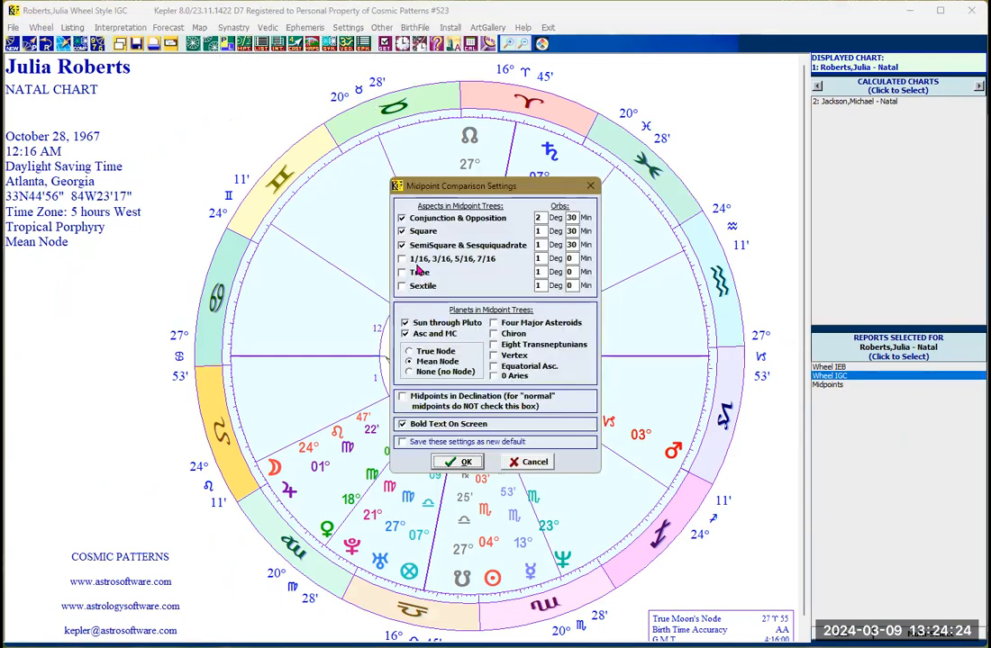
- Turn off SemiSquare & Sesquiquadrate for the comparison, save the settings as the new default, and generate the report
click(402, 246)
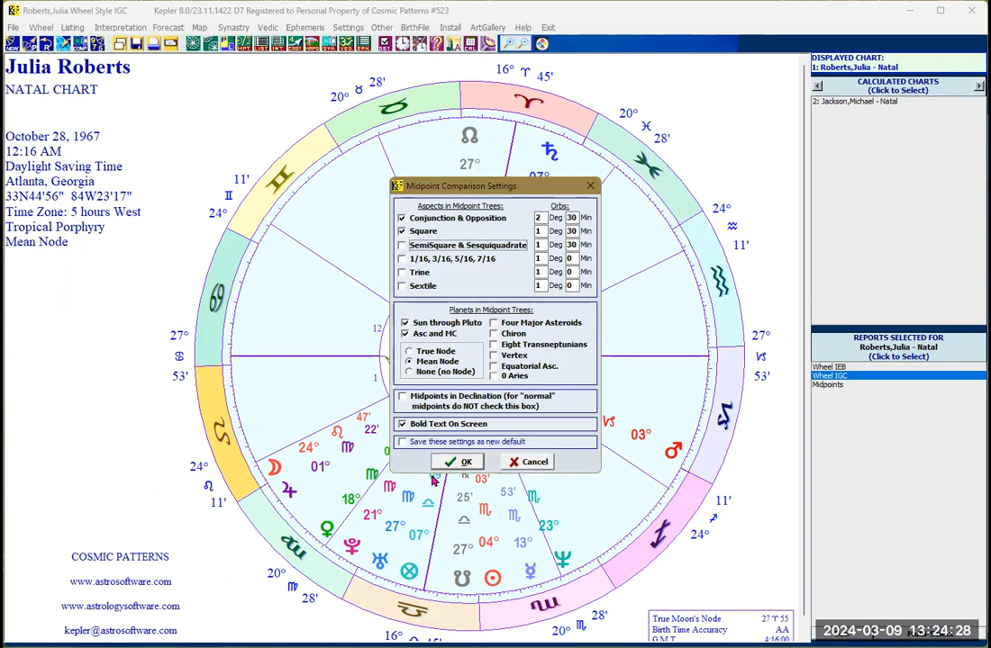
click(454, 442)
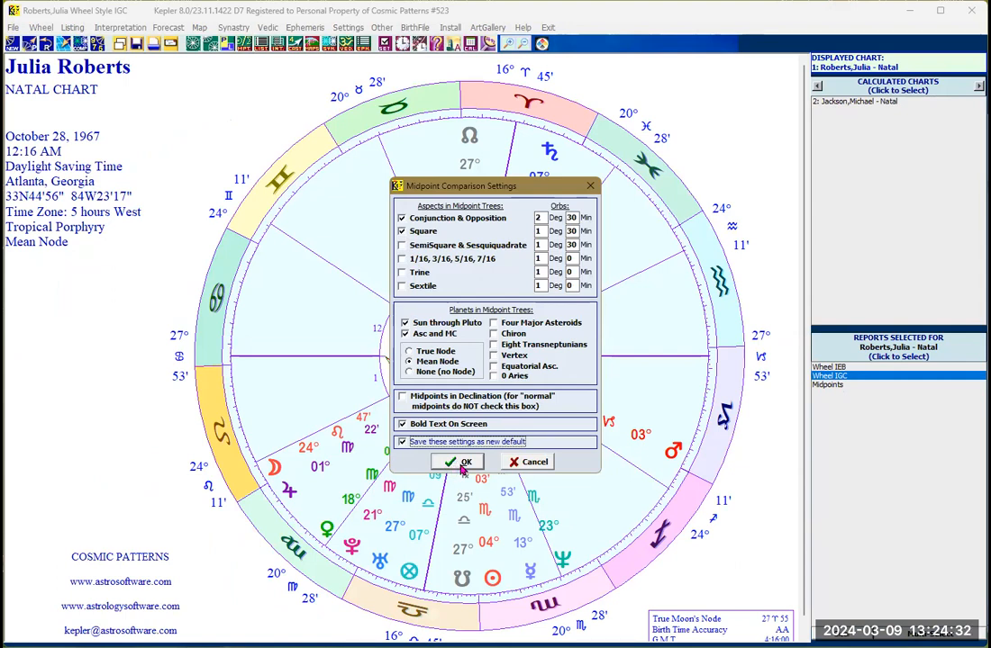
click(462, 463)
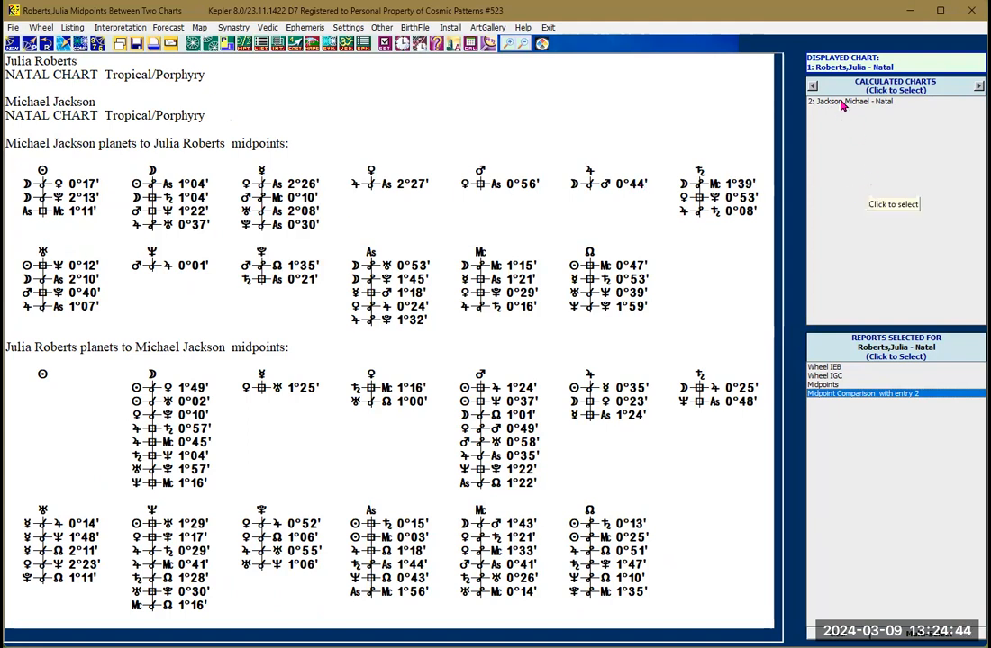
- Display Julia Roberts's Wheel IGC chart and change its house system to Placidus
click(829, 375)
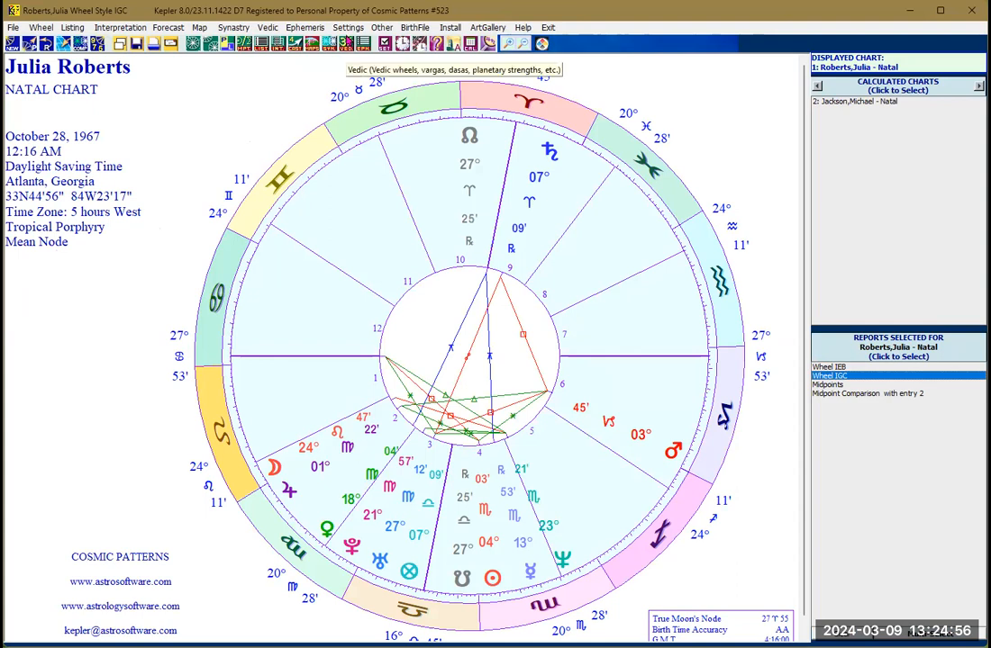
click(347, 29)
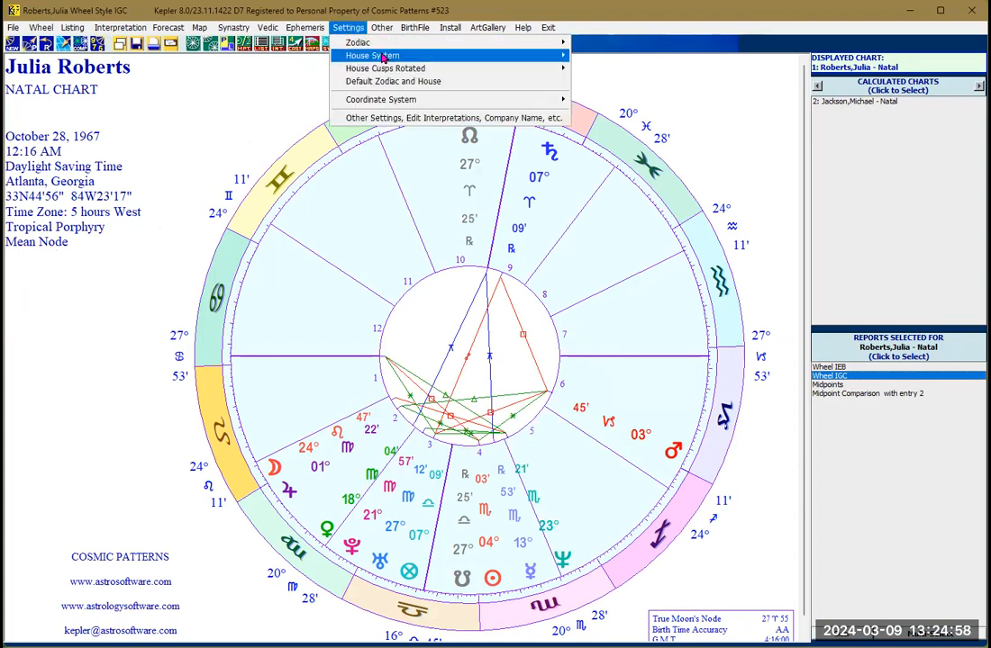
mouse_move(383, 57)
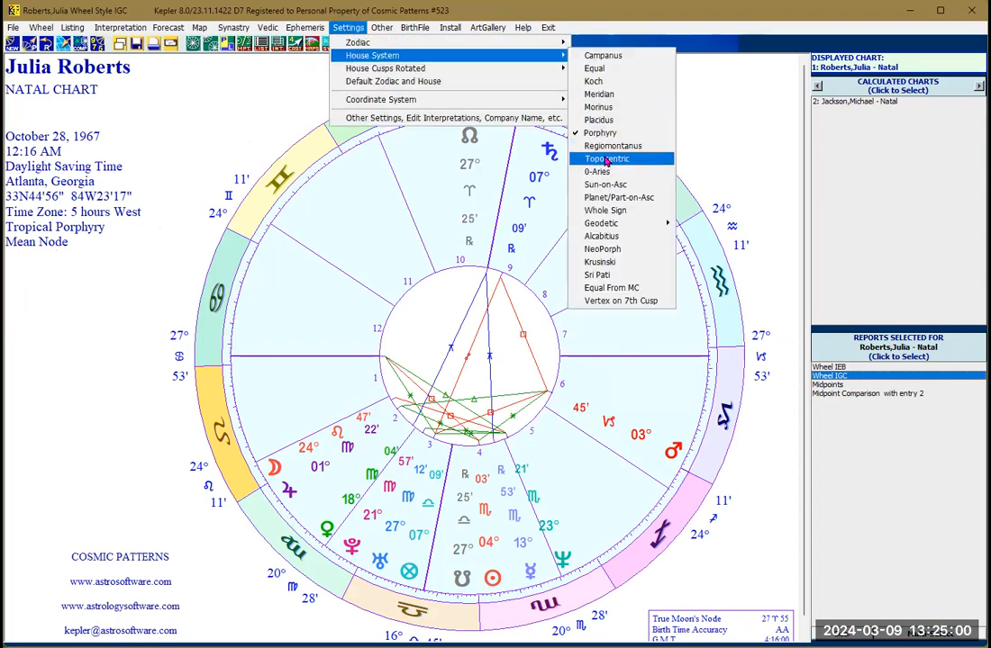
click(599, 119)
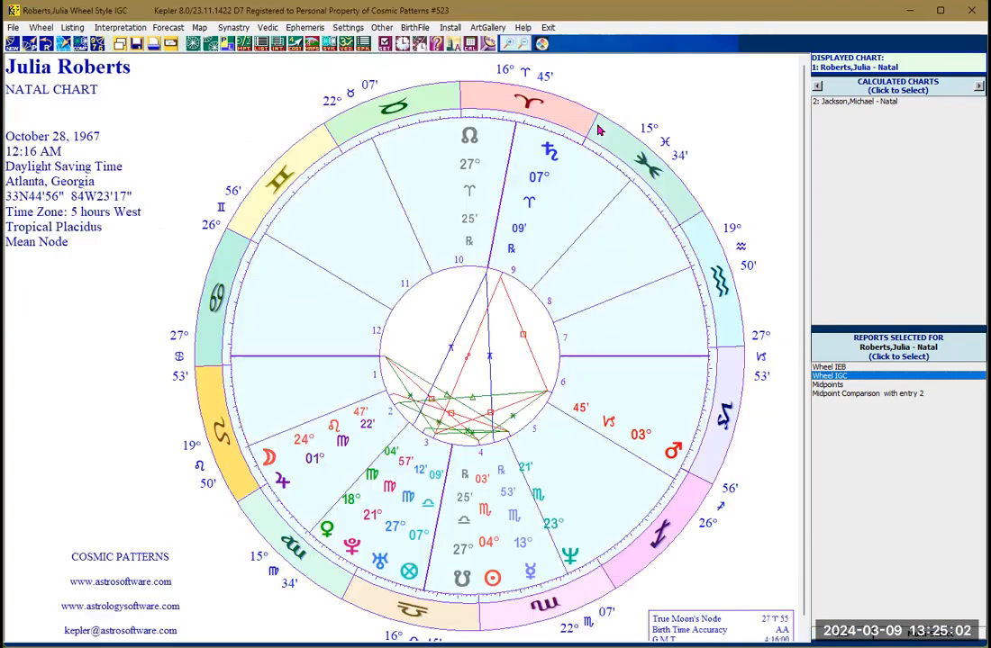
- Set the default house system for new charts to Placidus, keeping the Tropical zodiac
click(348, 30)
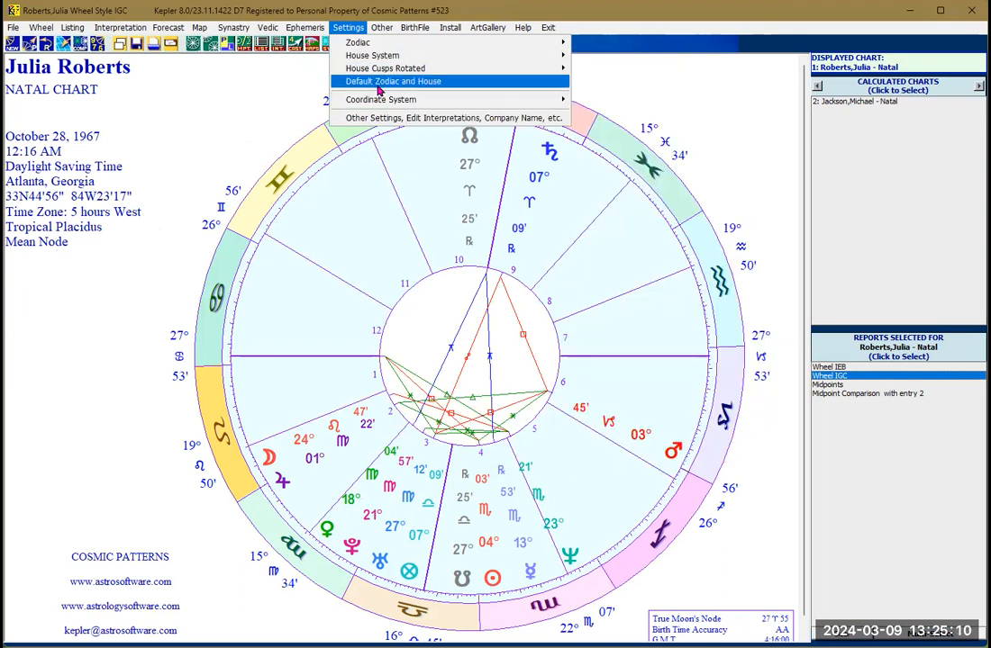
click(378, 83)
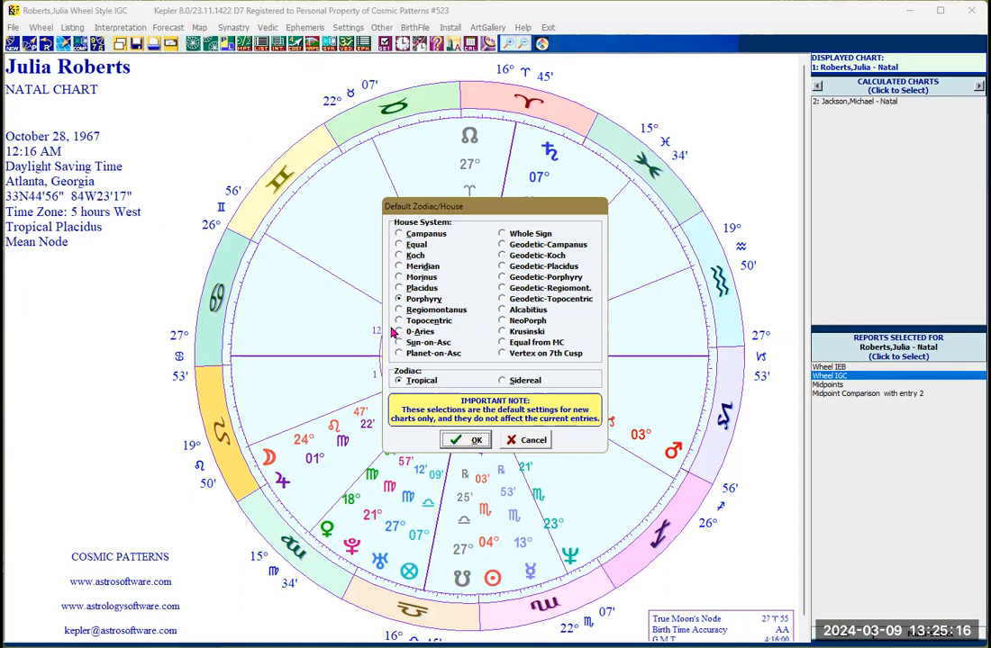
click(399, 289)
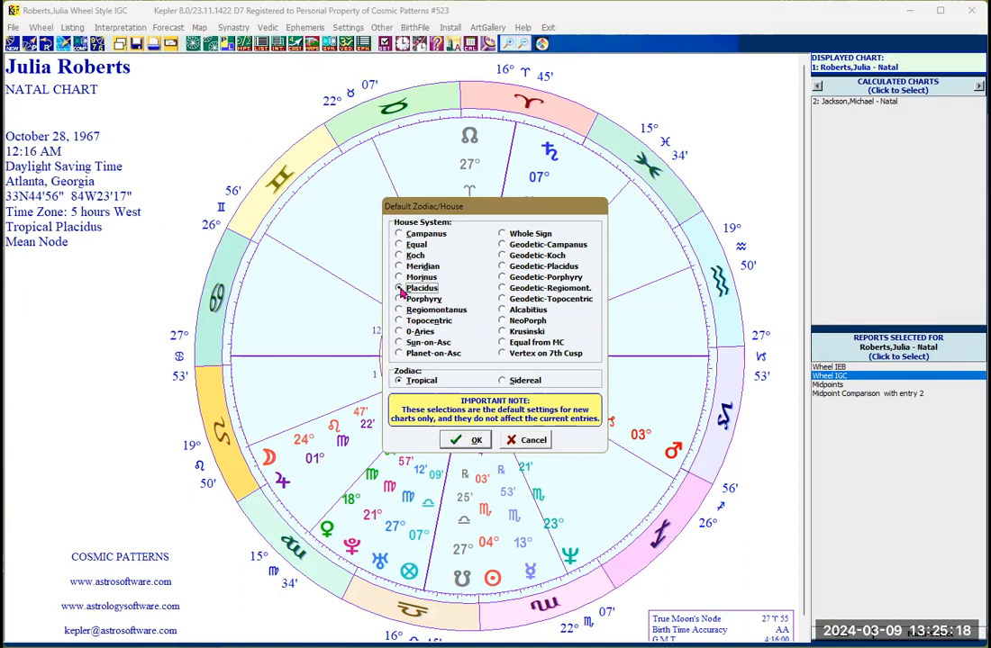
click(472, 440)
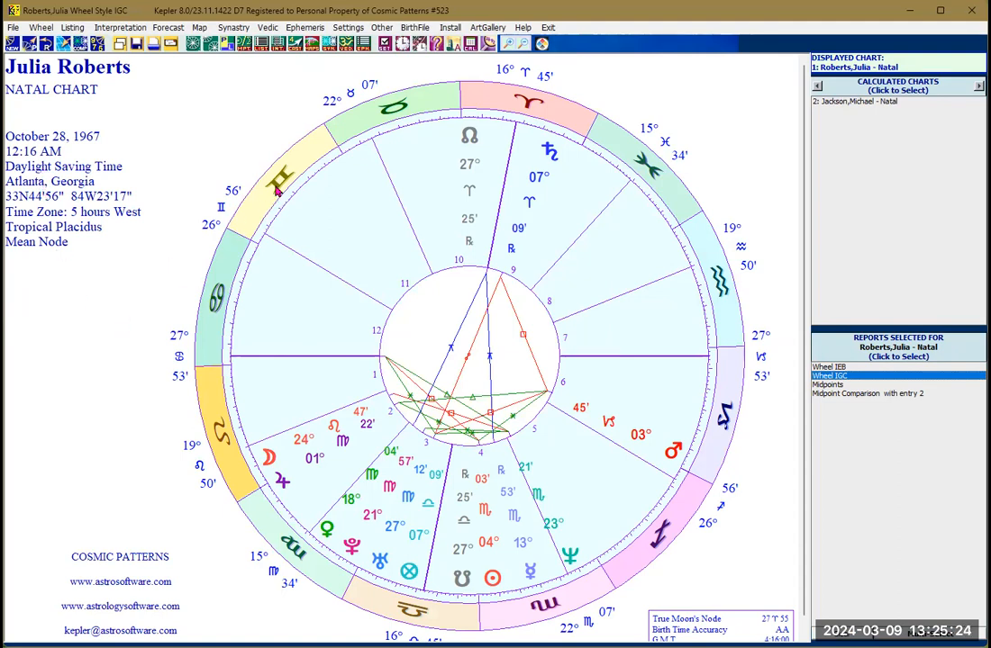
- Generate the Gauquelin Sectors & Rise/Set Times and Munkasey Midpoint Weighting Analysis reports for Julia Roberts's natal chart
click(245, 45)
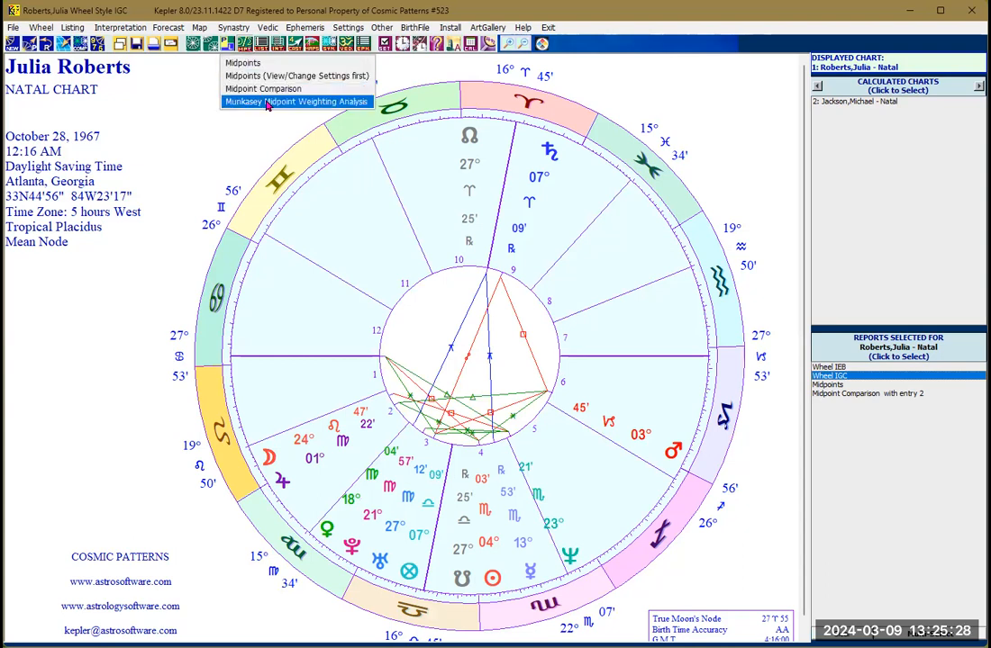
click(312, 104)
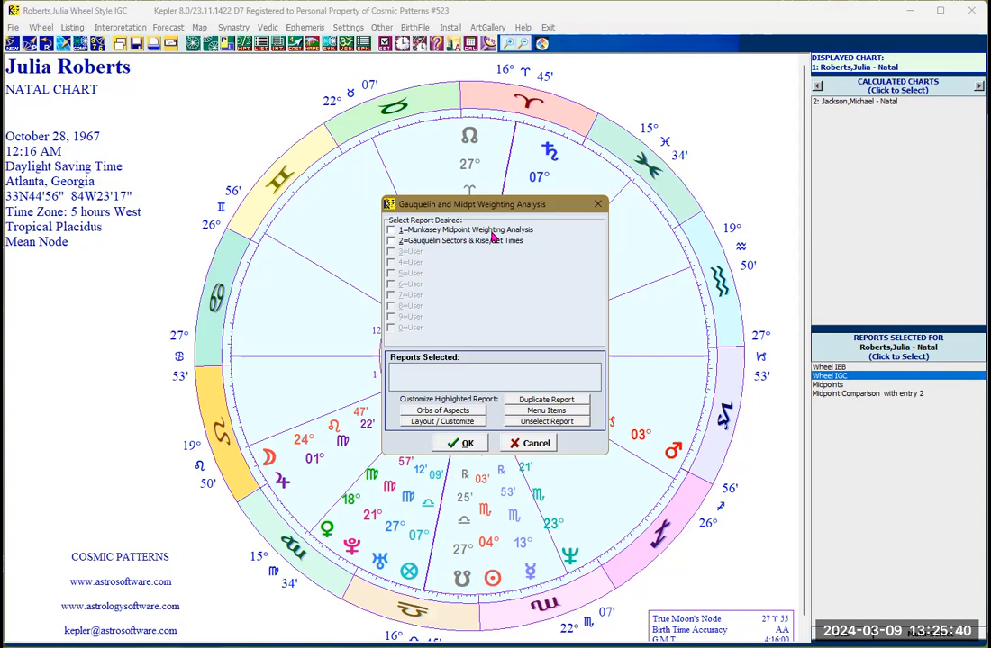
click(392, 230)
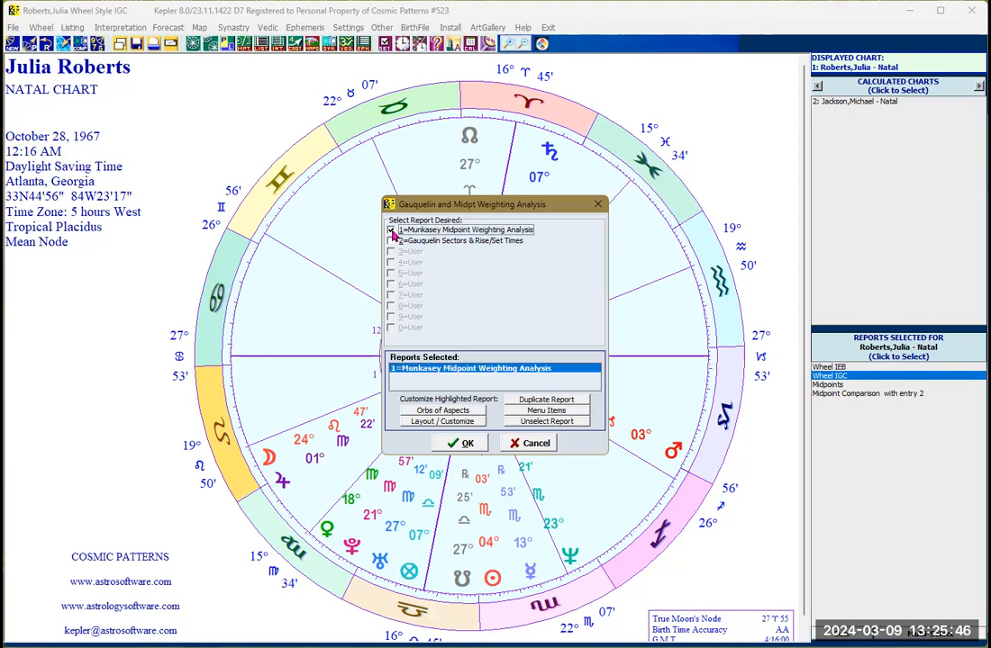
click(391, 231)
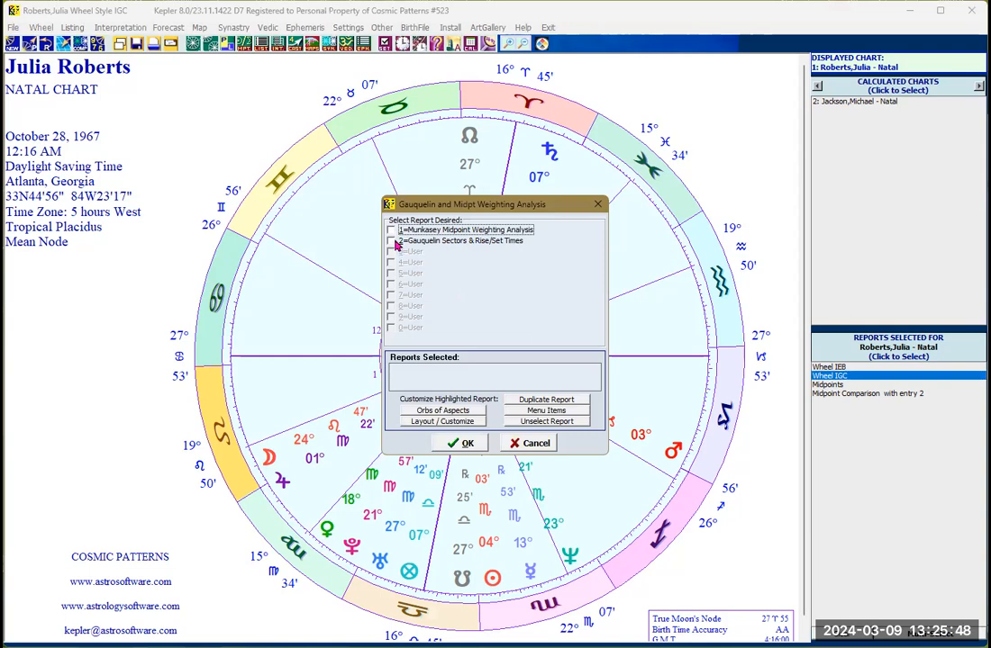
click(392, 242)
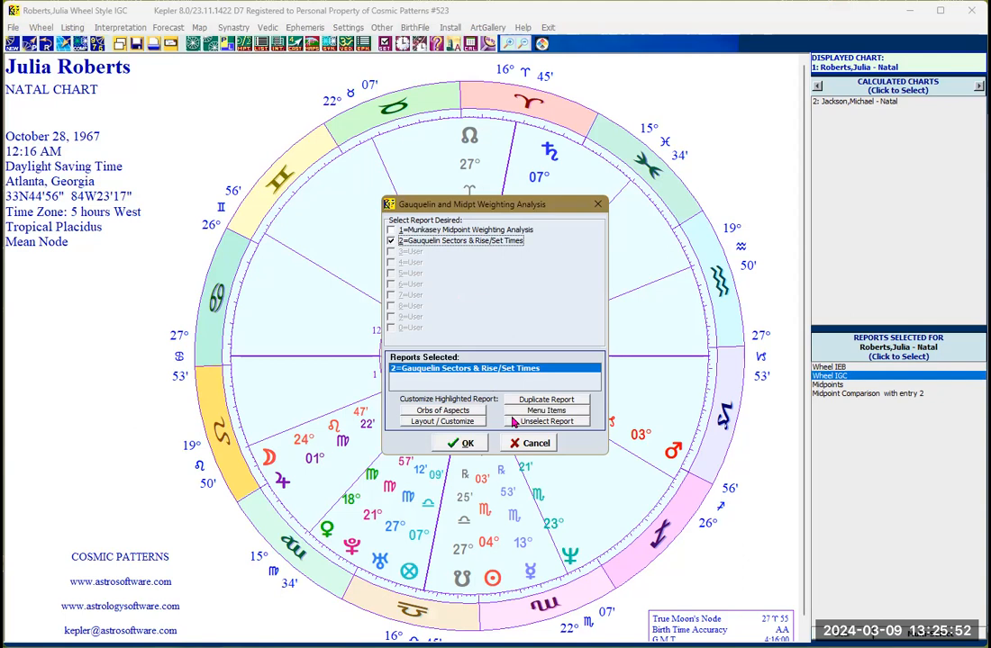
click(391, 241)
click(391, 241)
click(391, 230)
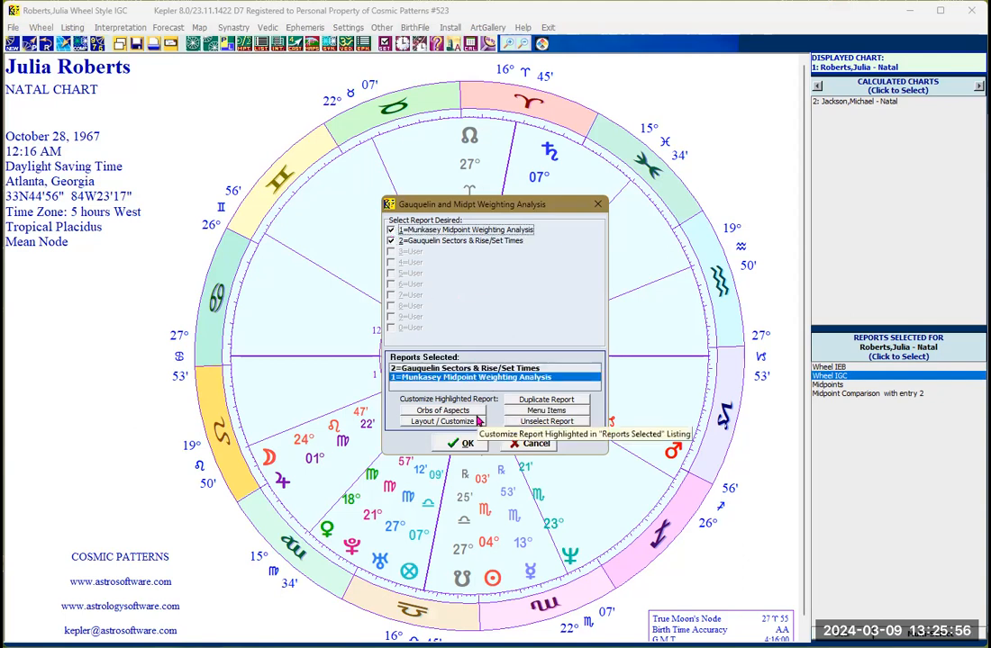
click(462, 443)
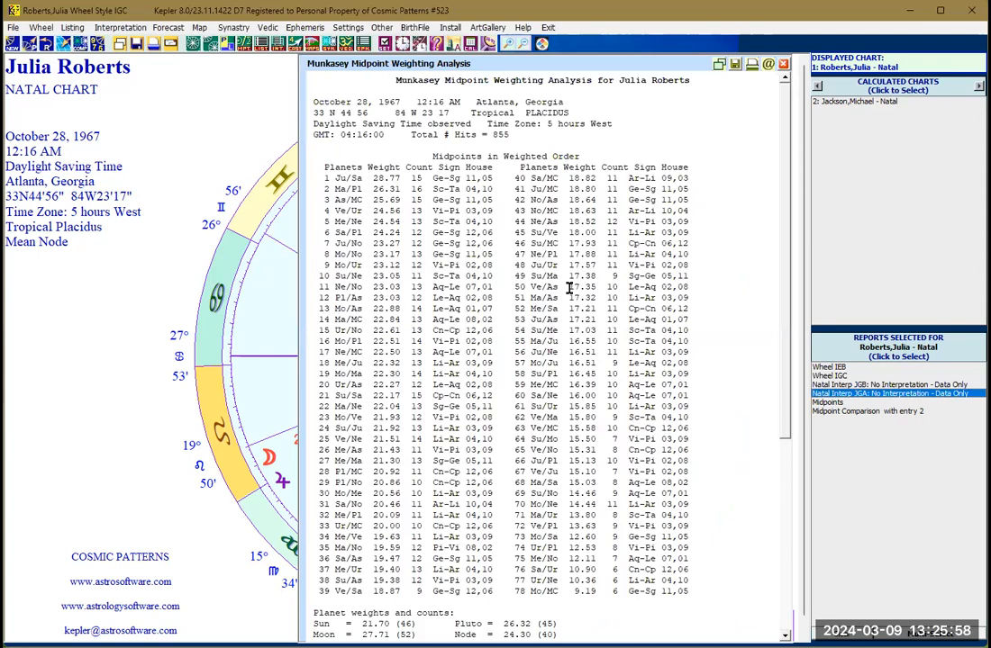
- Look through the Munkasey Midpoint Weighting Analysis and display the Gauquelin Sectors & Rise/Set Times report
scroll(570, 287, down, 5)
scroll(638, 301, down, 5)
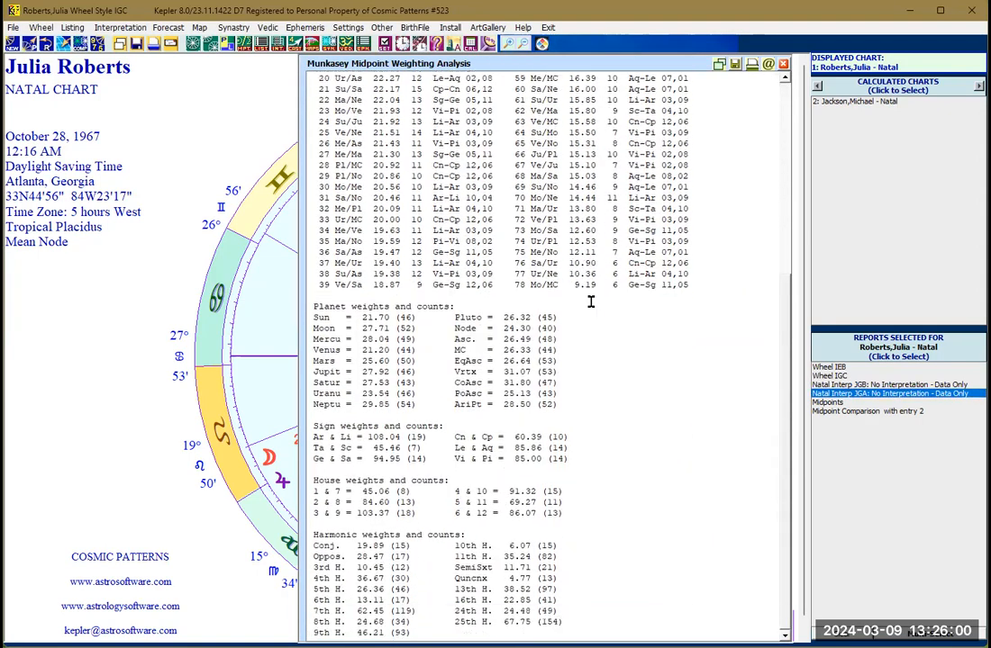
scroll(636, 316, up, 10)
scroll(635, 317, up, 1)
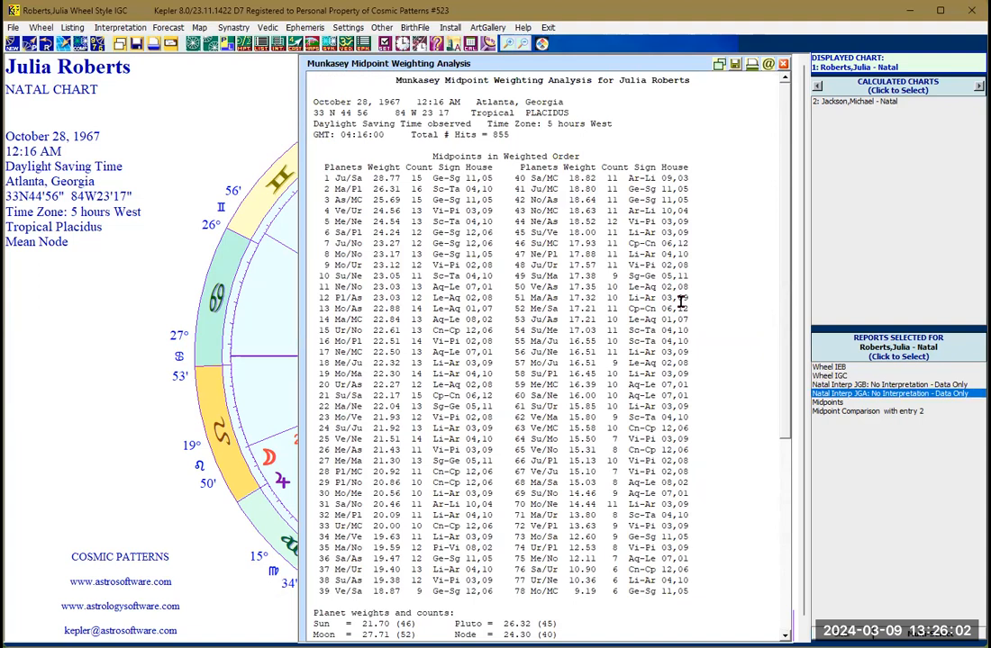
click(836, 385)
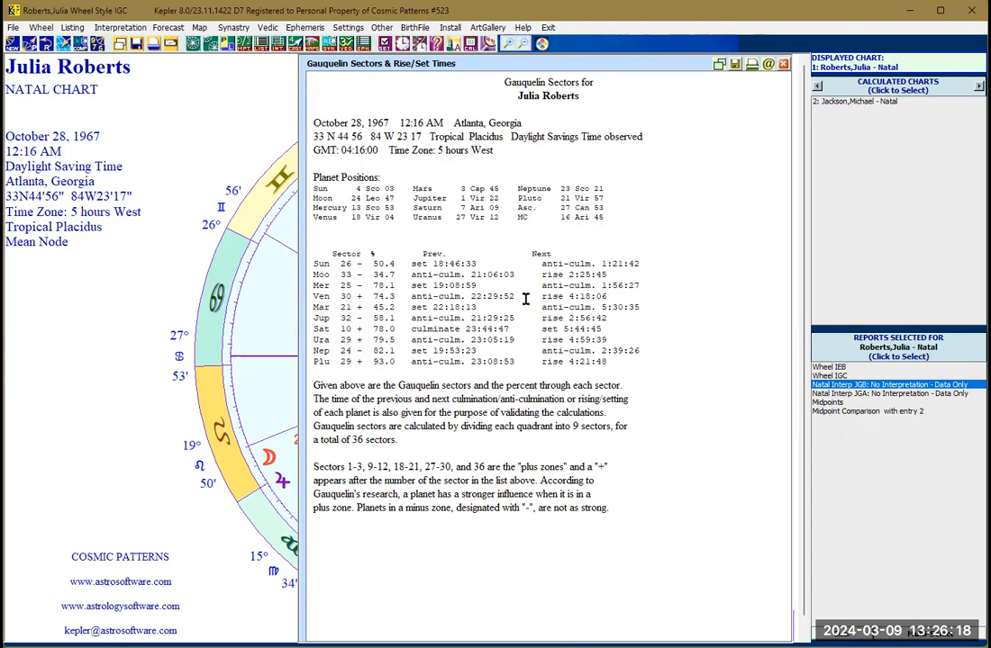
- Close the Gauquelin report view and return to Julia Roberts's Wheel IGC chart
click(202, 229)
click(244, 44)
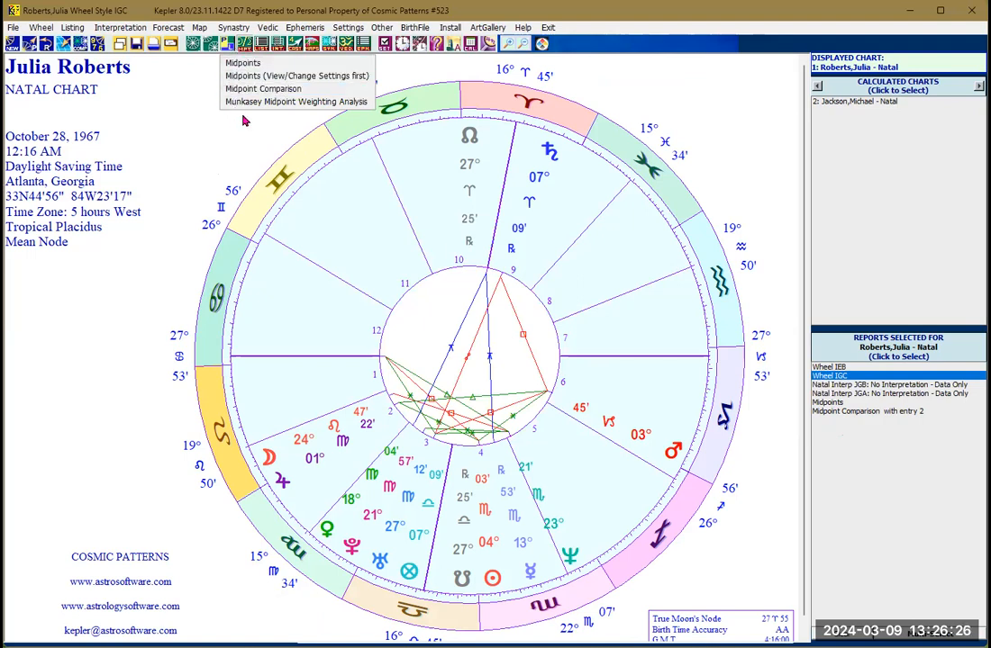
click(200, 101)
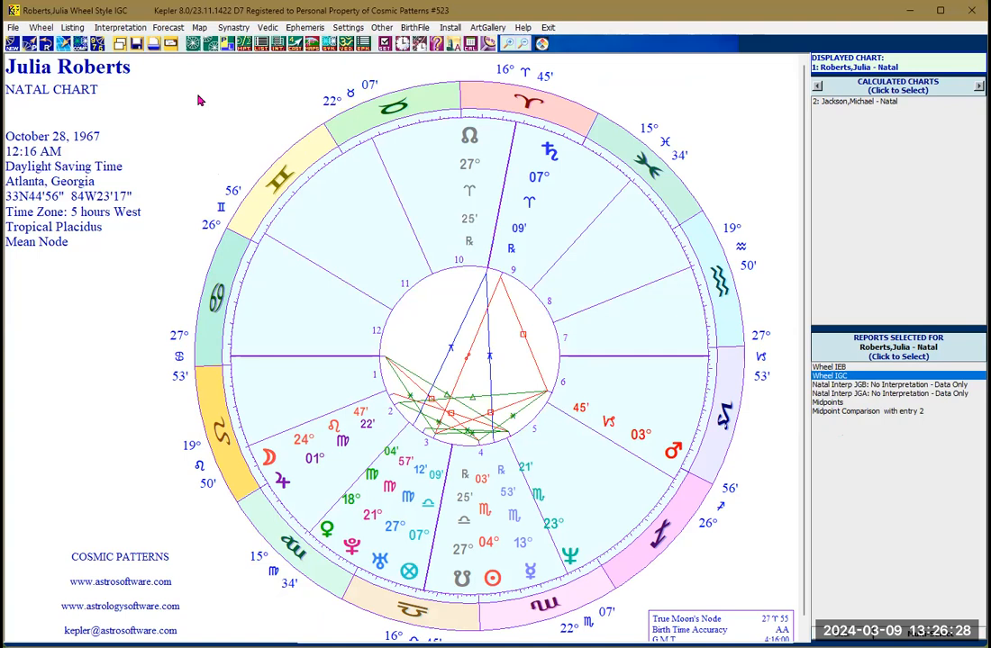